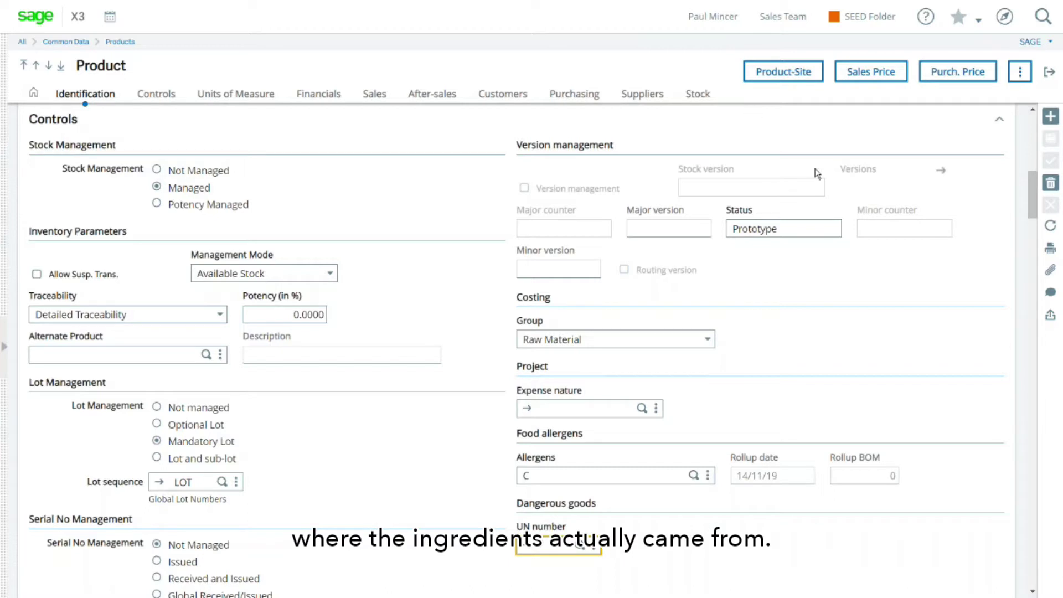
Leave the product record and go to the Manufacturing landing page.
click(1049, 74)
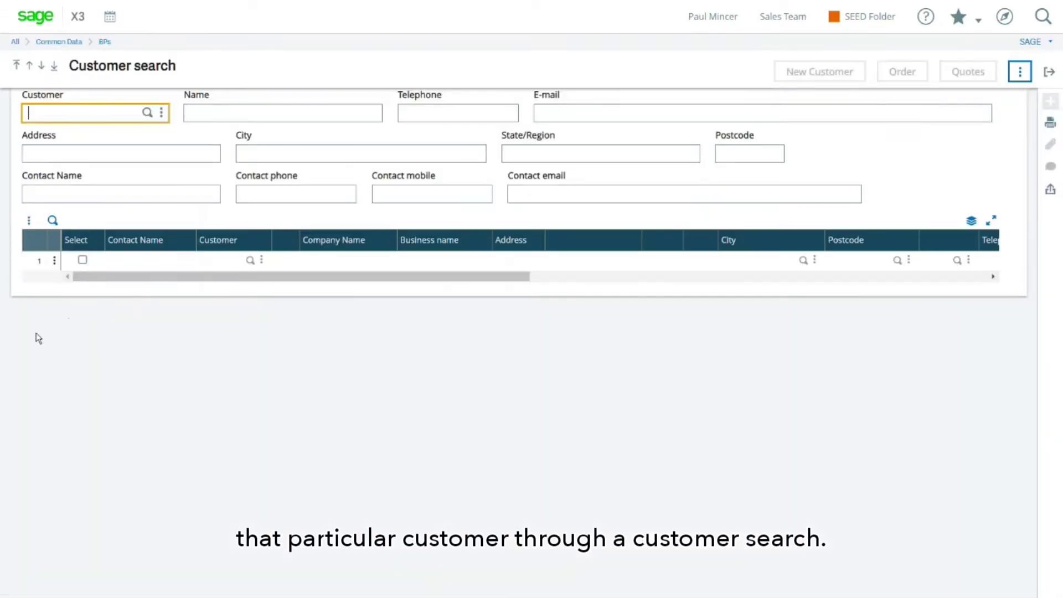
Find customer GB019 (Redfield Supermarkets) from 'red', select its contact row, and open Customer History.
text(red)
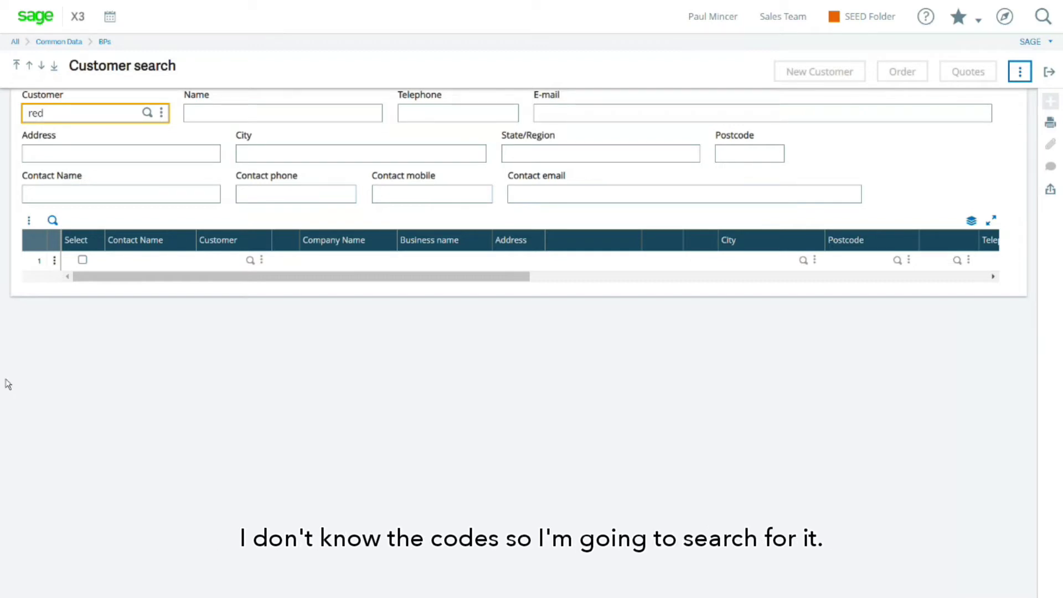
key(Tab)
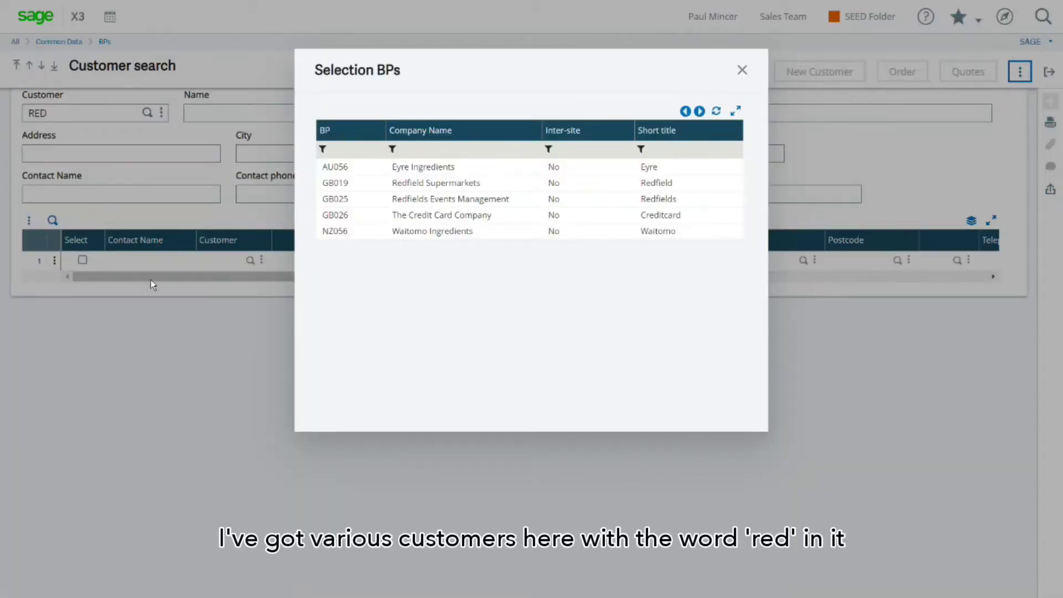
click(407, 183)
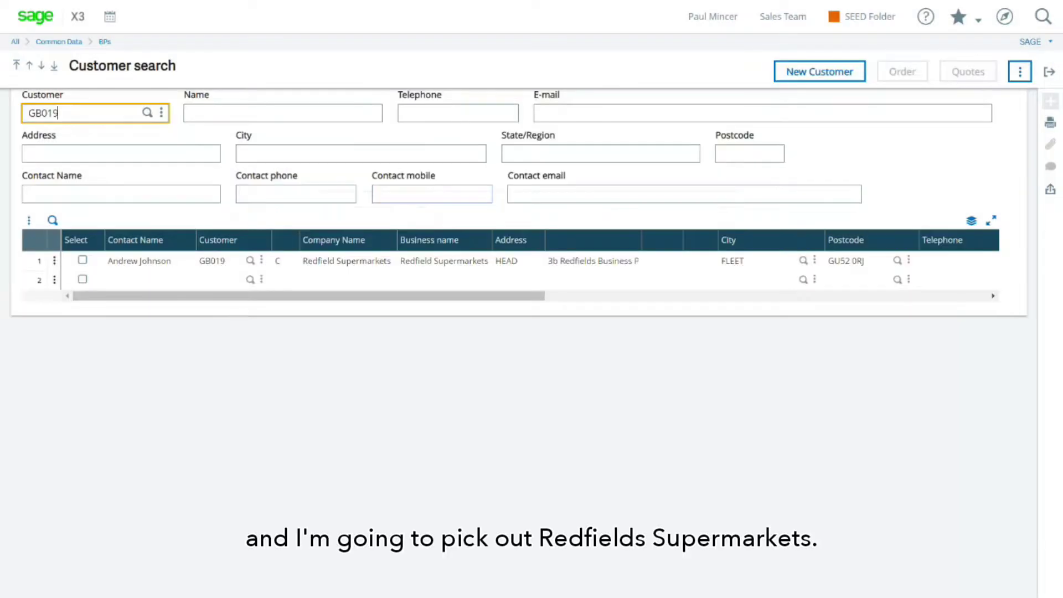
click(83, 260)
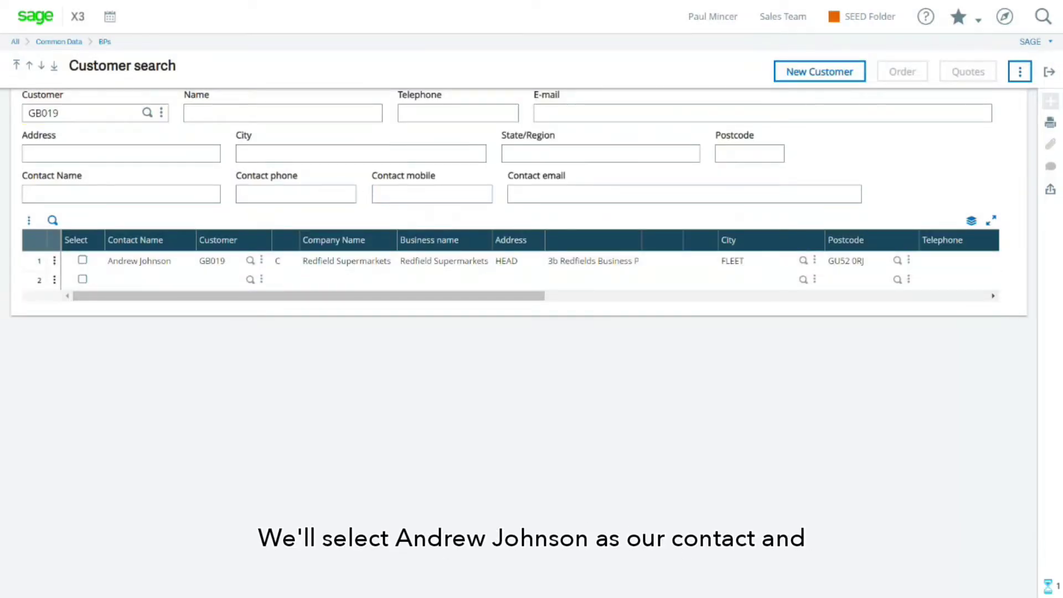
click(1021, 75)
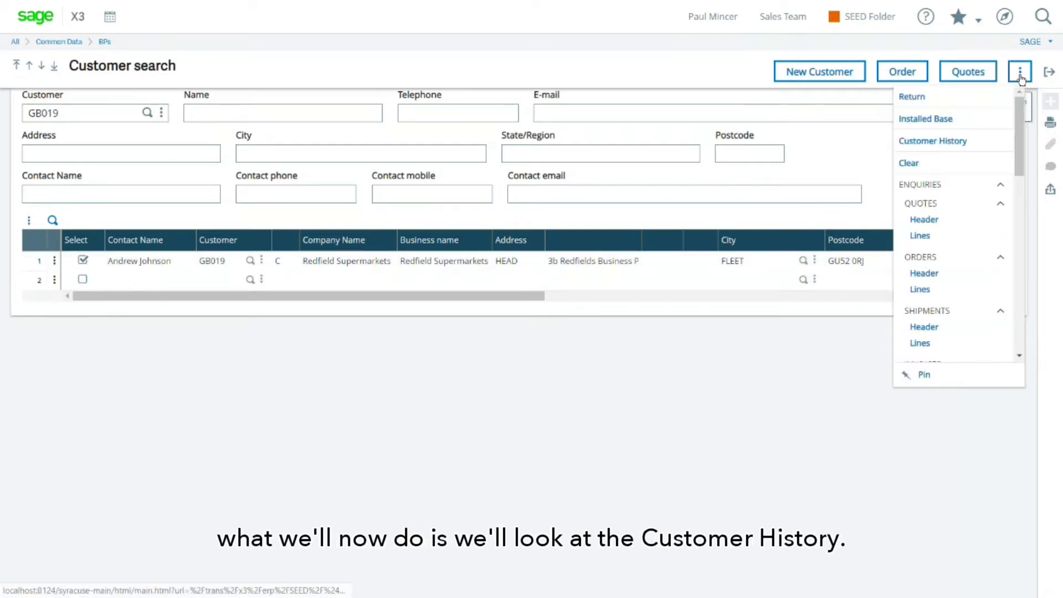
click(938, 143)
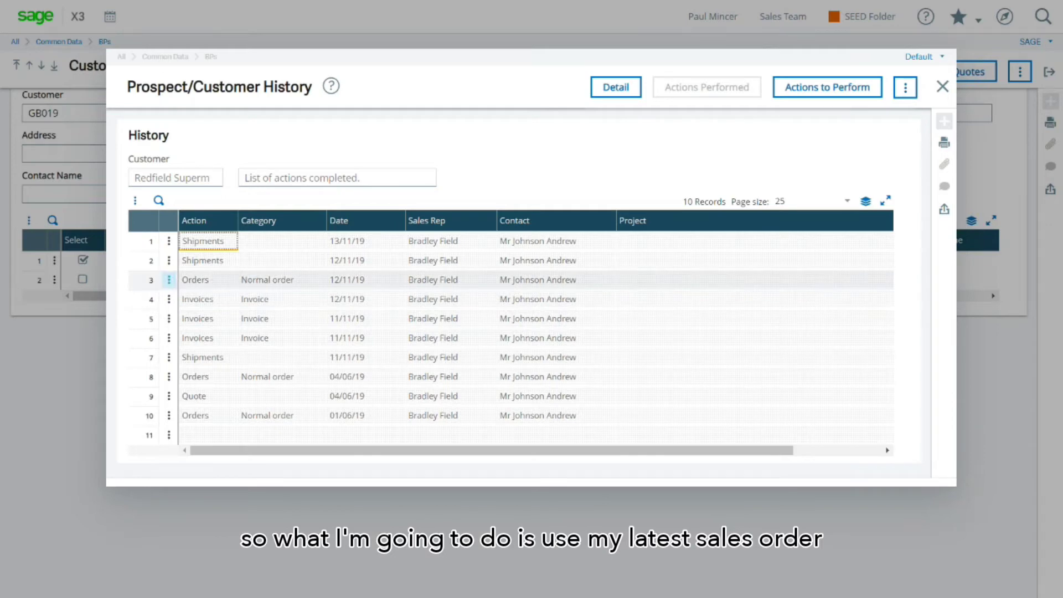
Open sales order SONMIUK10034 in detail from the Orders history row.
click(169, 280)
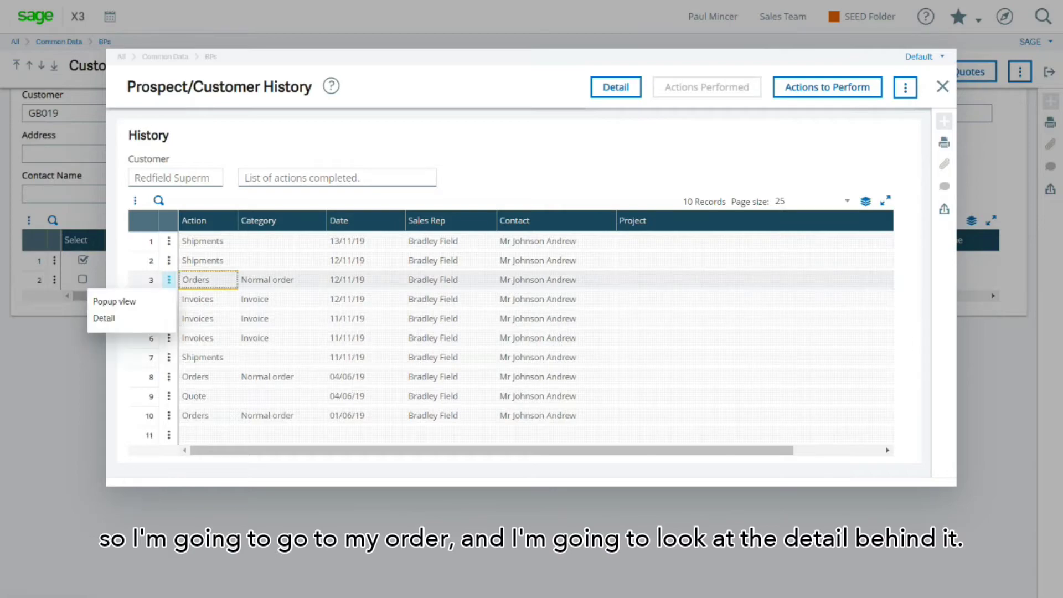
click(108, 320)
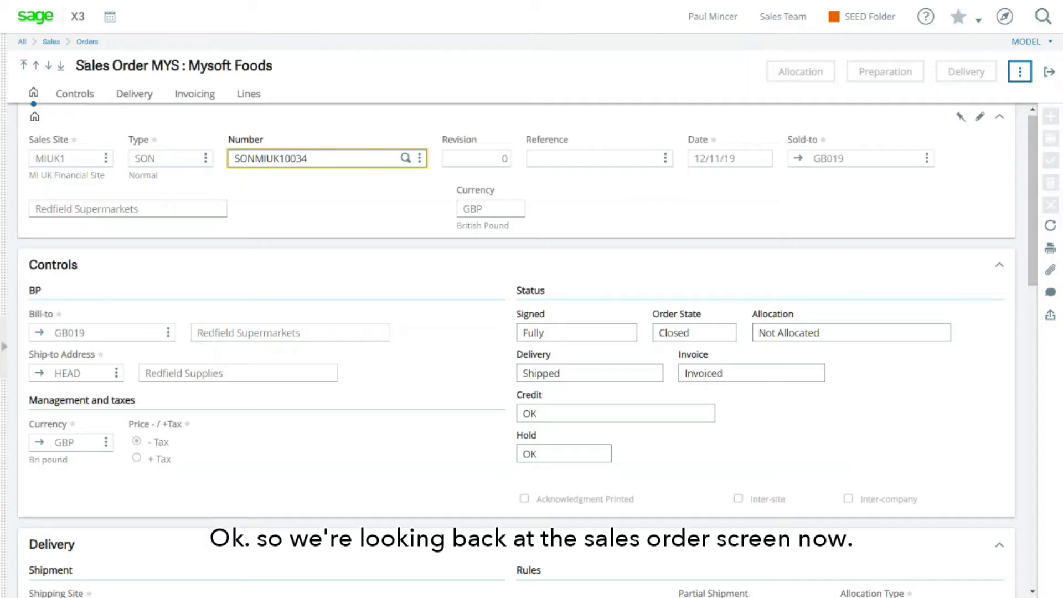
Open sales journal traceability for the order's FIN304 line from its Actions menu.
scroll(233, 91, down, 6)
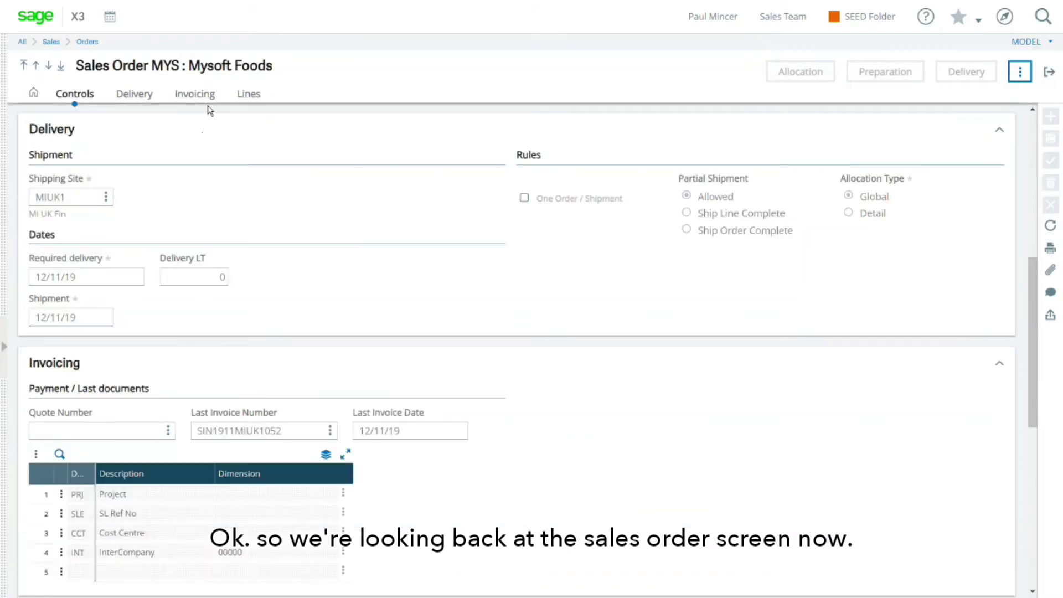
click(250, 96)
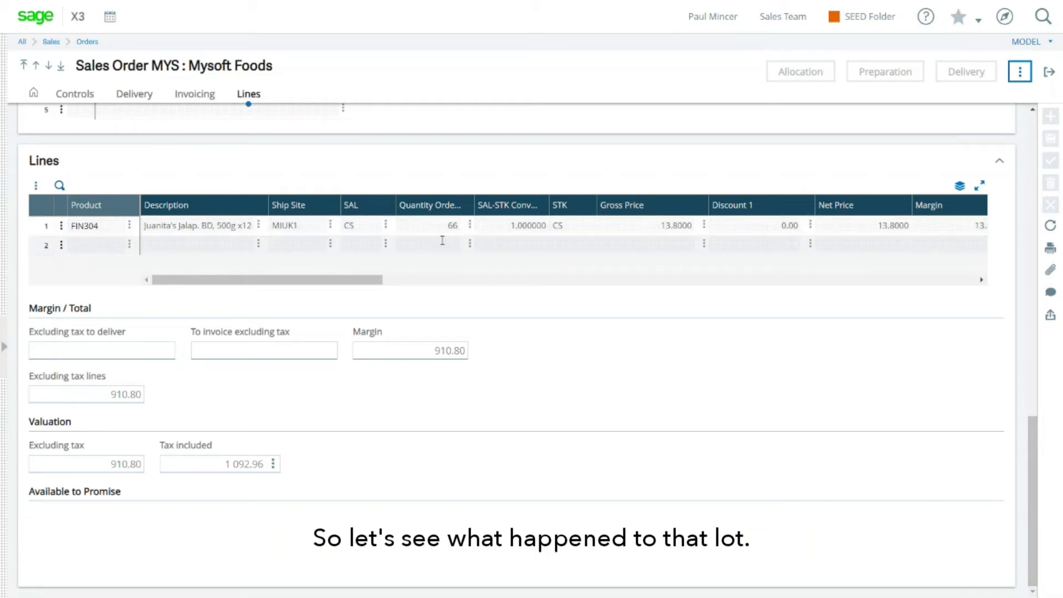
click(61, 226)
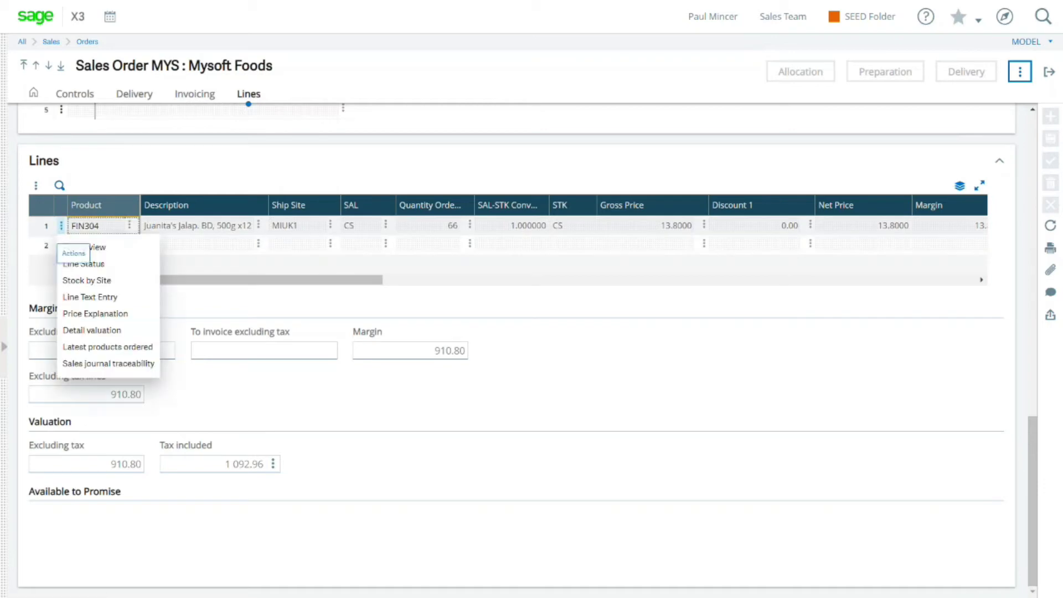
click(141, 367)
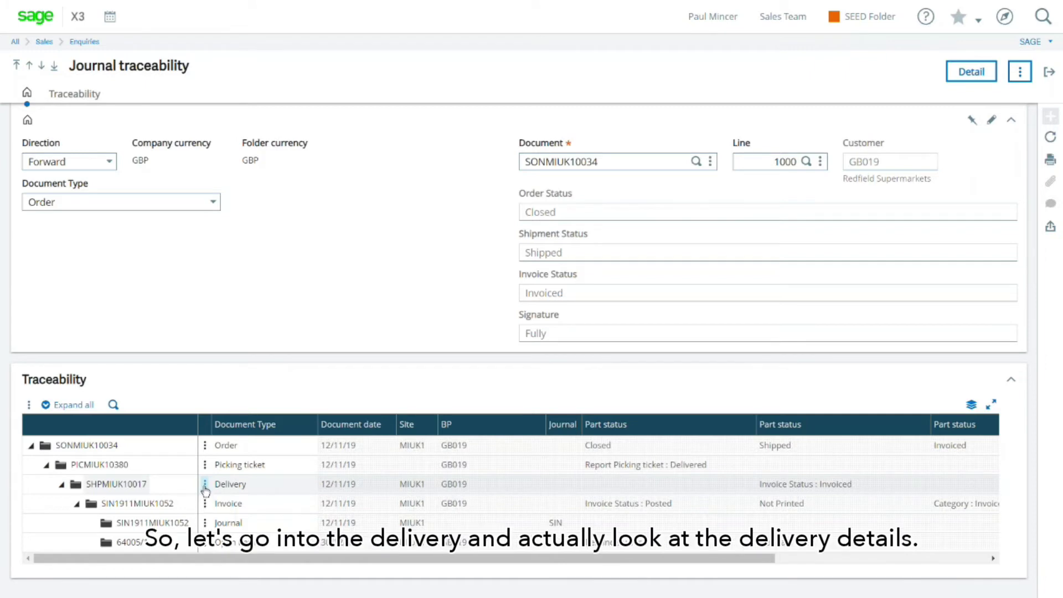
Open delivery SHPMIUK10017 from the Delivery row of the journal traceability.
click(205, 484)
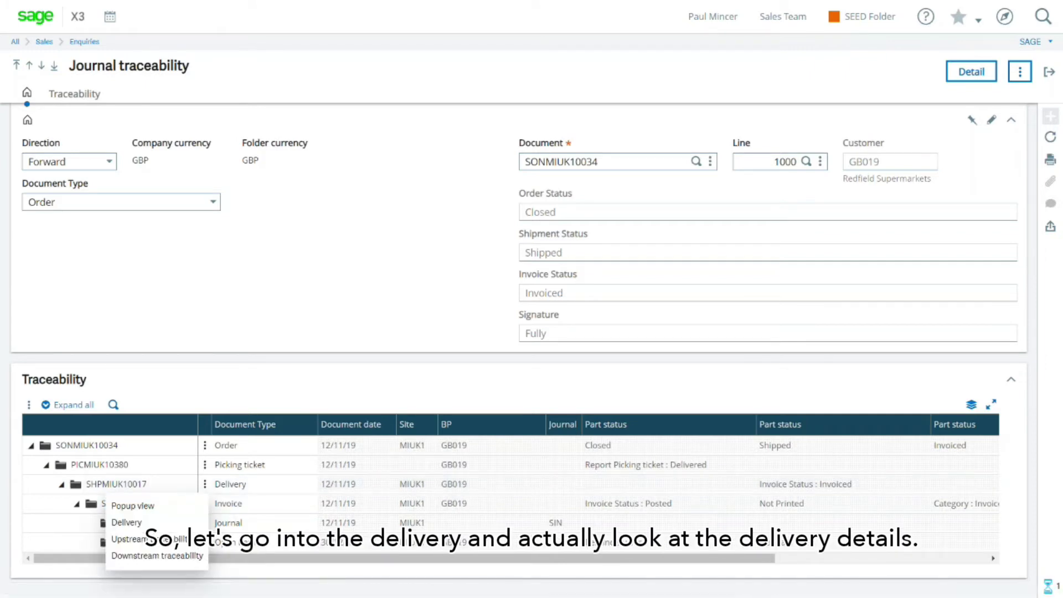
click(148, 523)
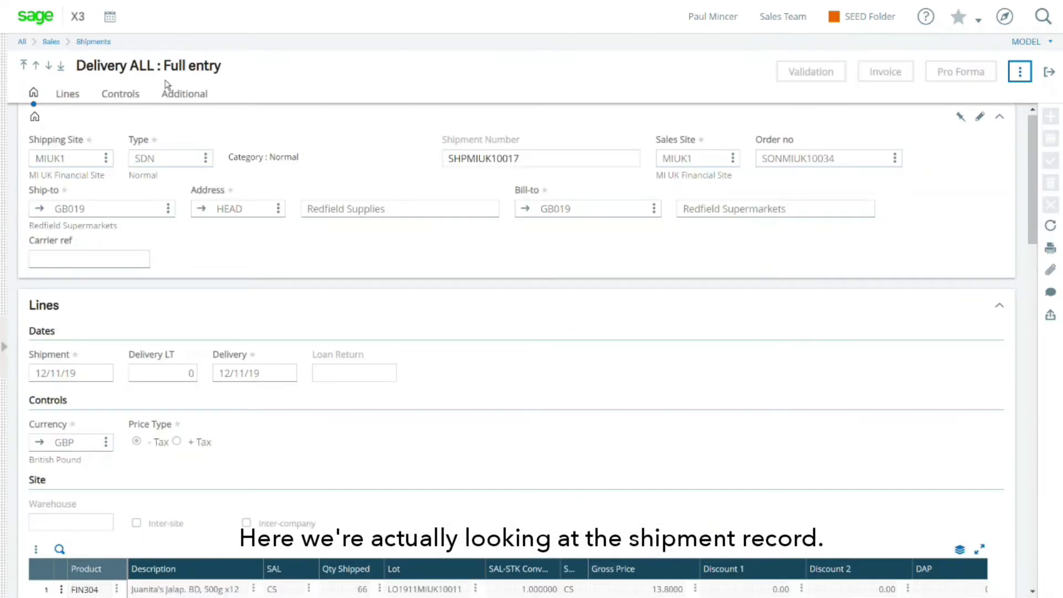
Scroll to the delivery lines showing 66 FIN304 shipped from lot LO1911MIUK10011.
scroll(170, 252, down, 3)
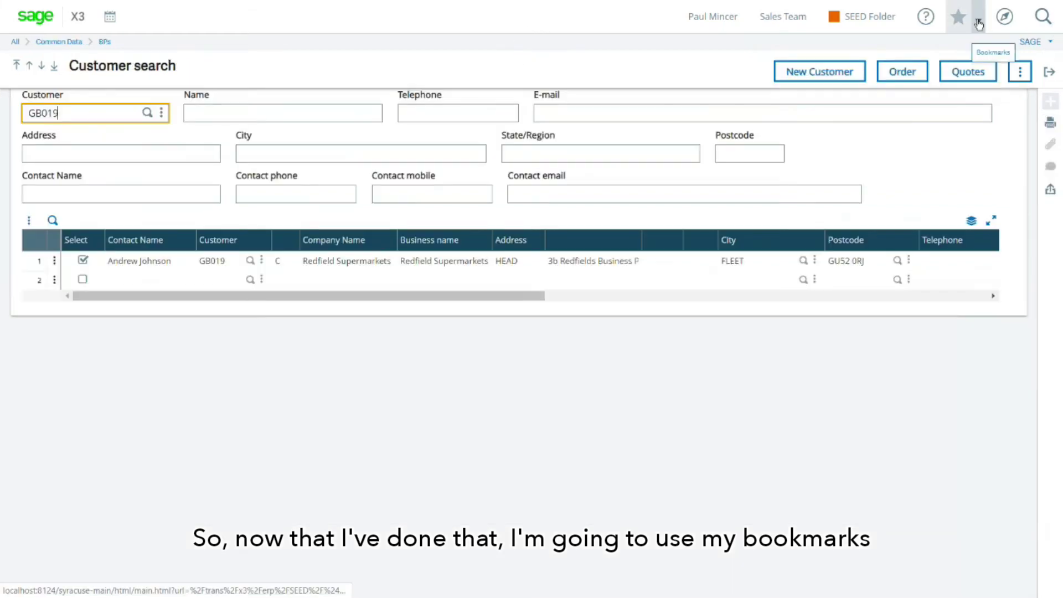
Open Traceability from bookmarks with product FIN304 and lot LO1911MIUK10011 as criteria.
click(978, 23)
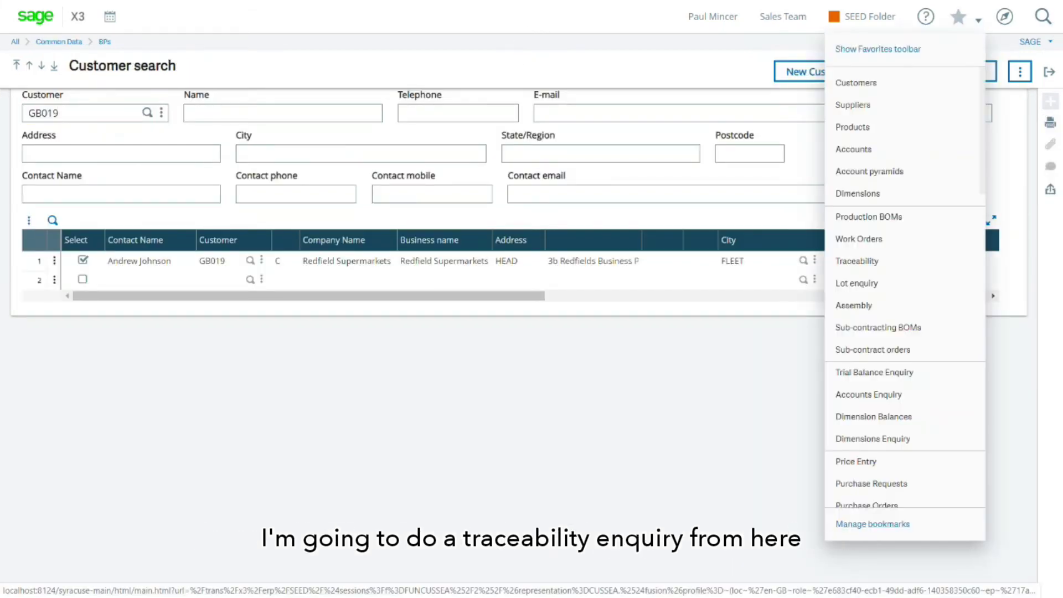
click(867, 262)
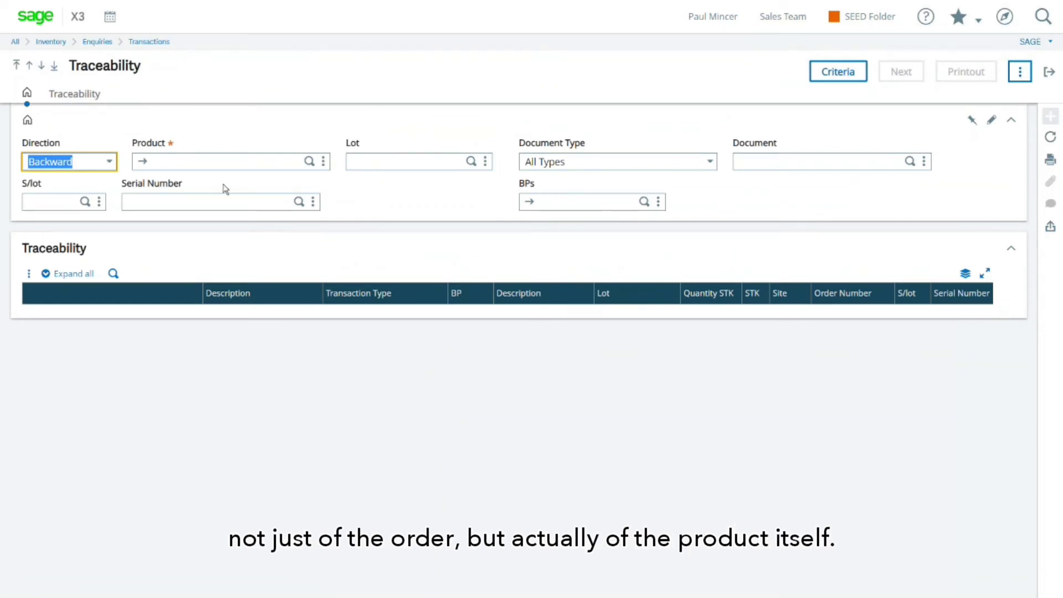
click(158, 160)
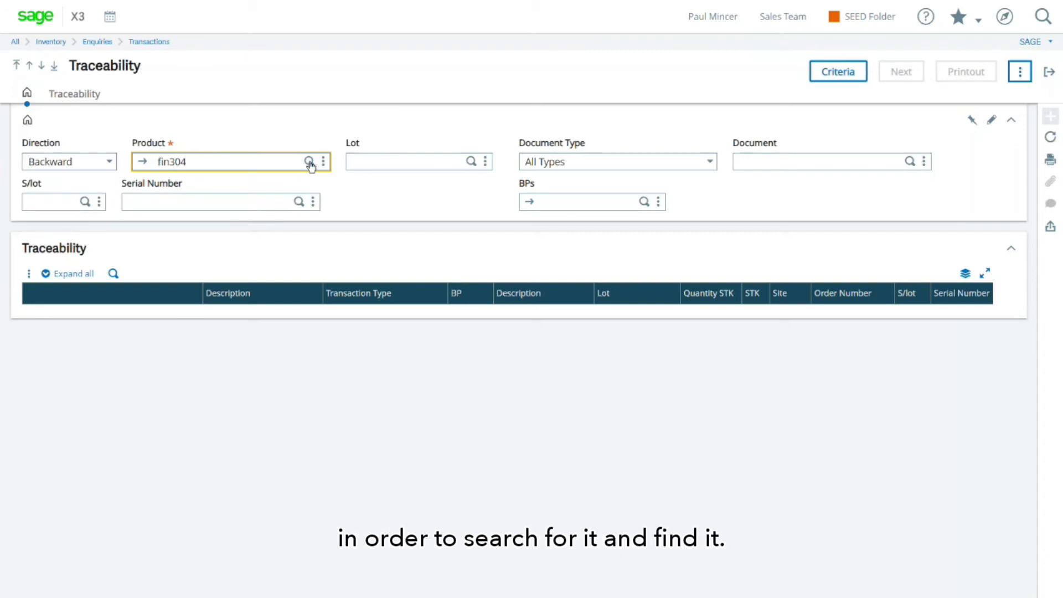
key(Tab)
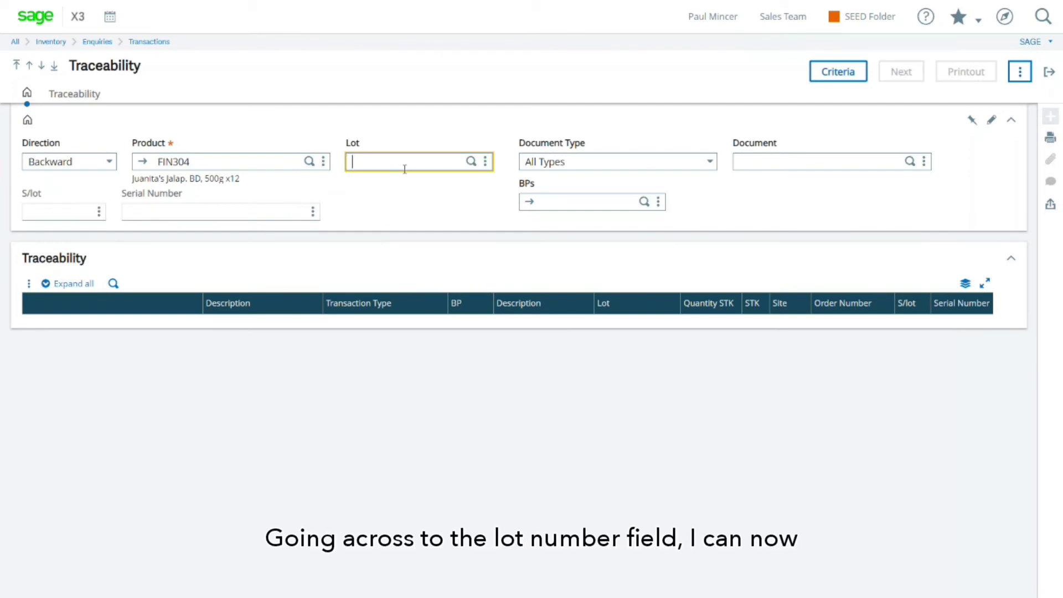
click(471, 161)
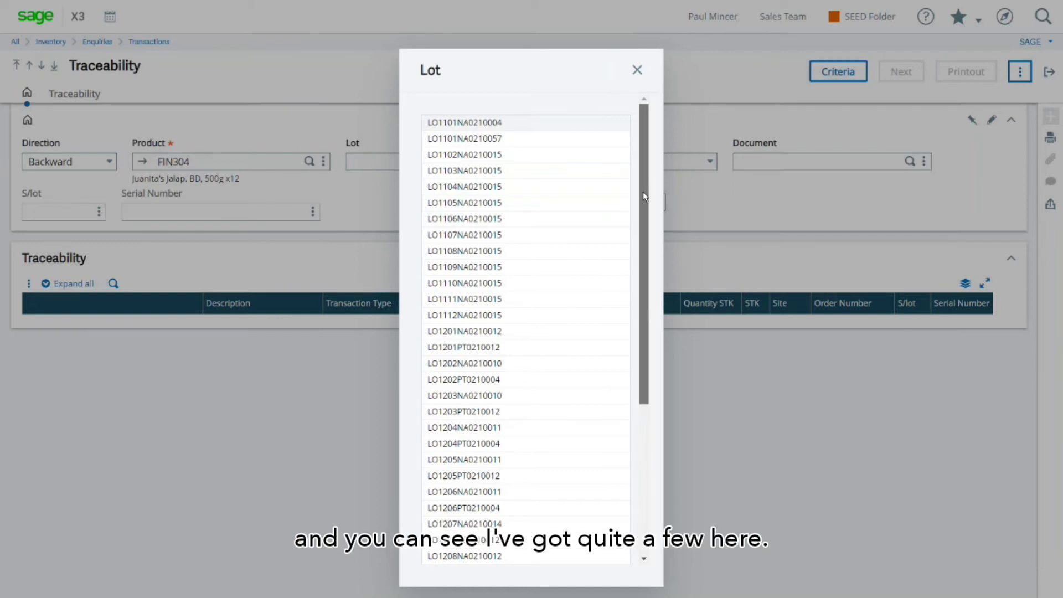
drag(642, 192, 644, 540)
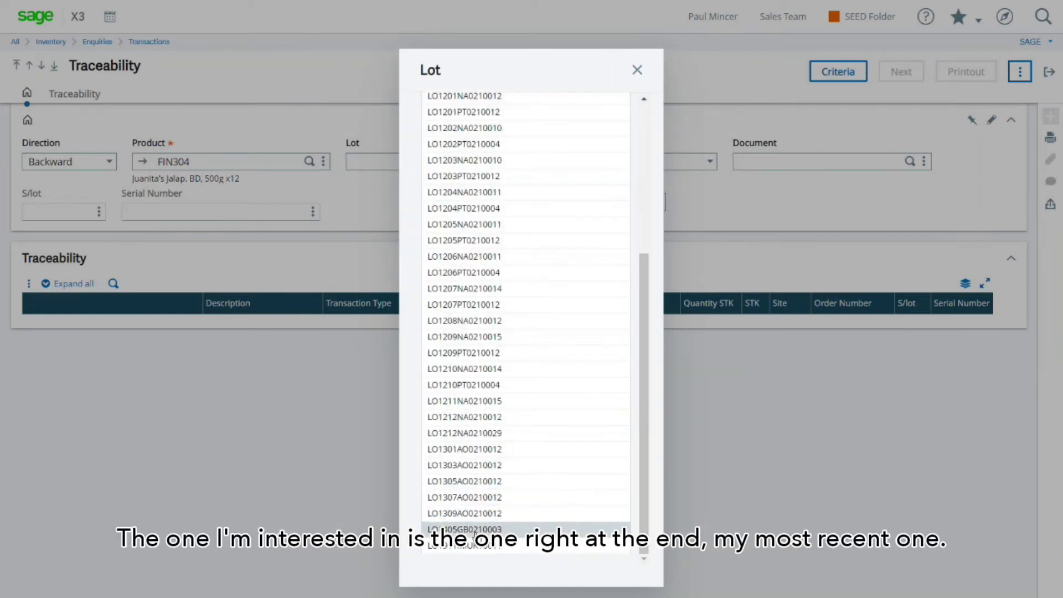
click(452, 548)
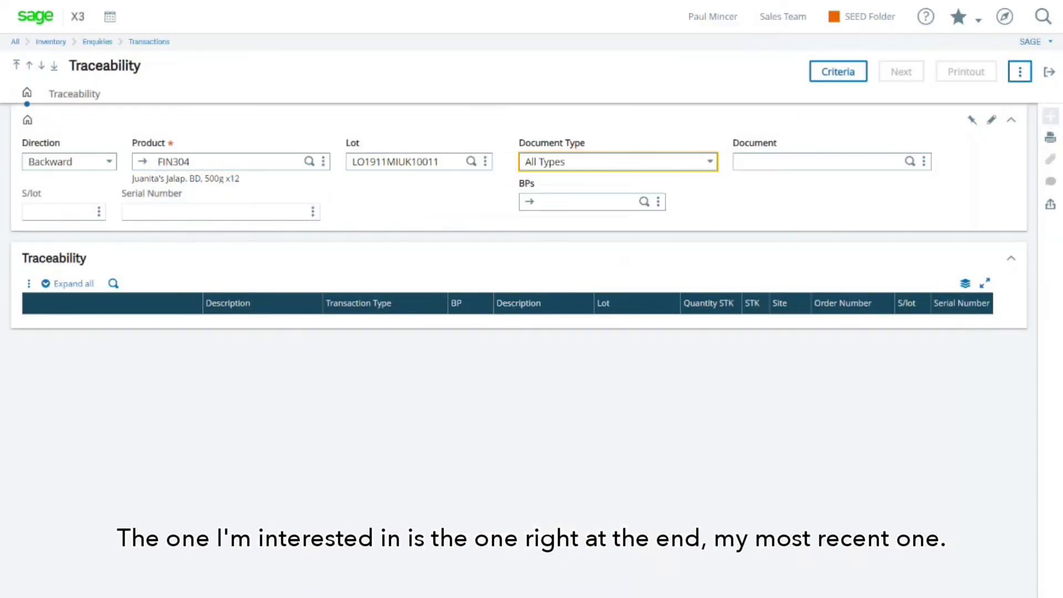
Display the lot's backward trace with the criteria panel collapsed, then switch to Detail view.
click(1020, 73)
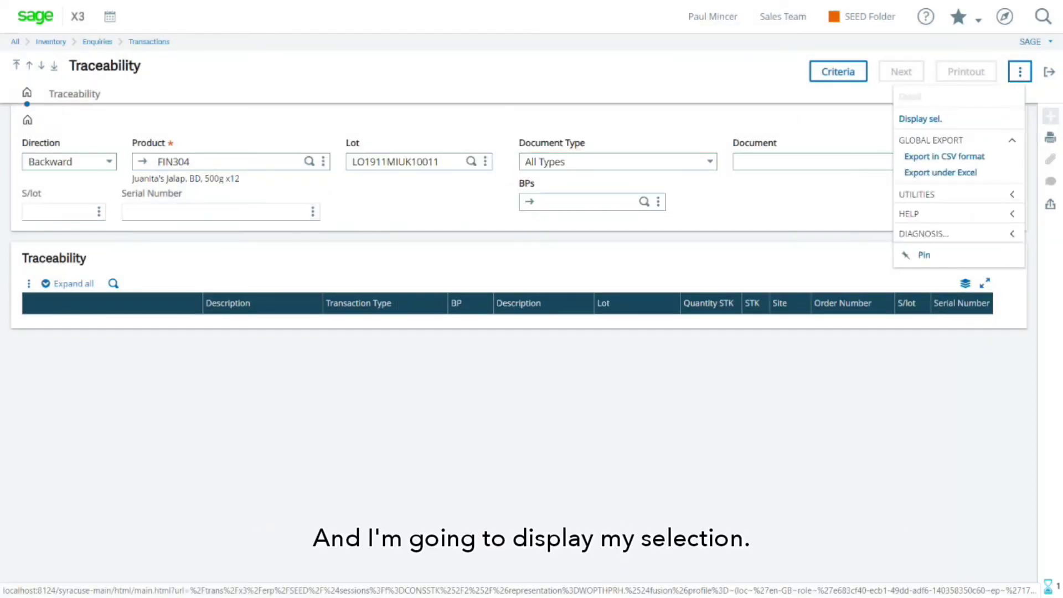
click(920, 119)
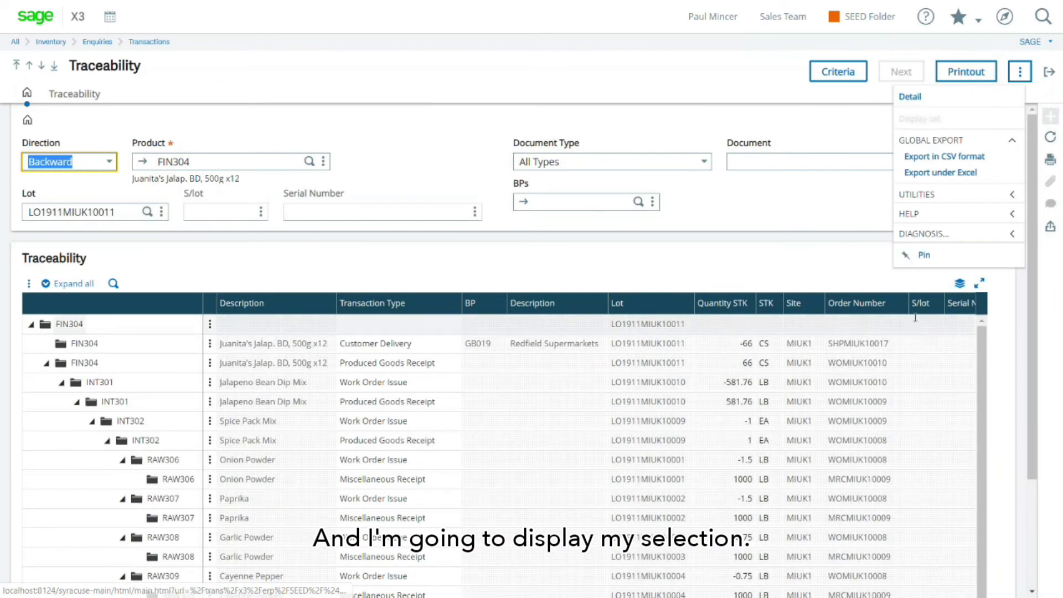
click(786, 273)
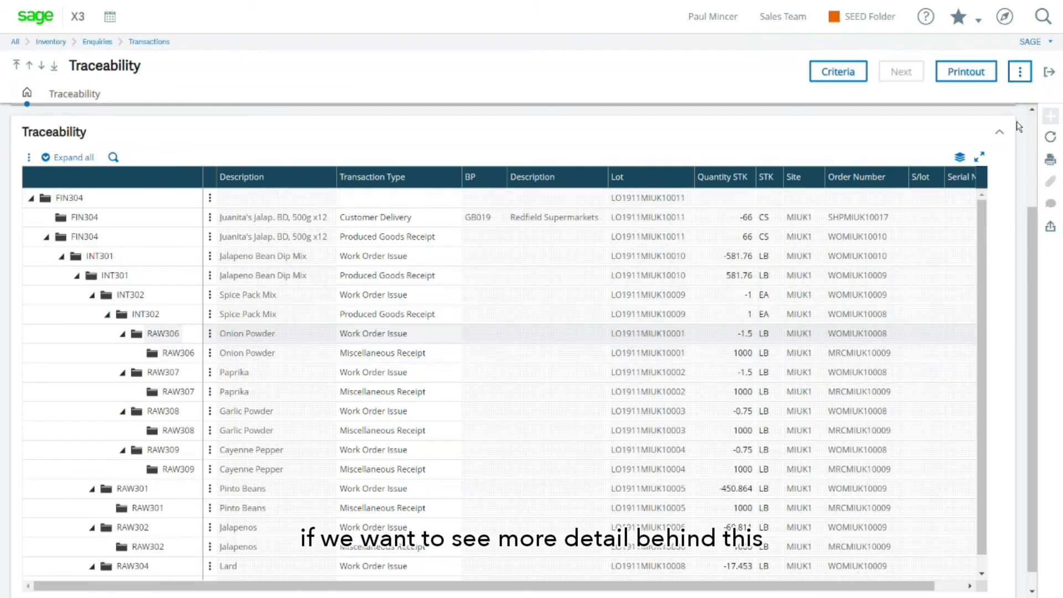
click(1018, 79)
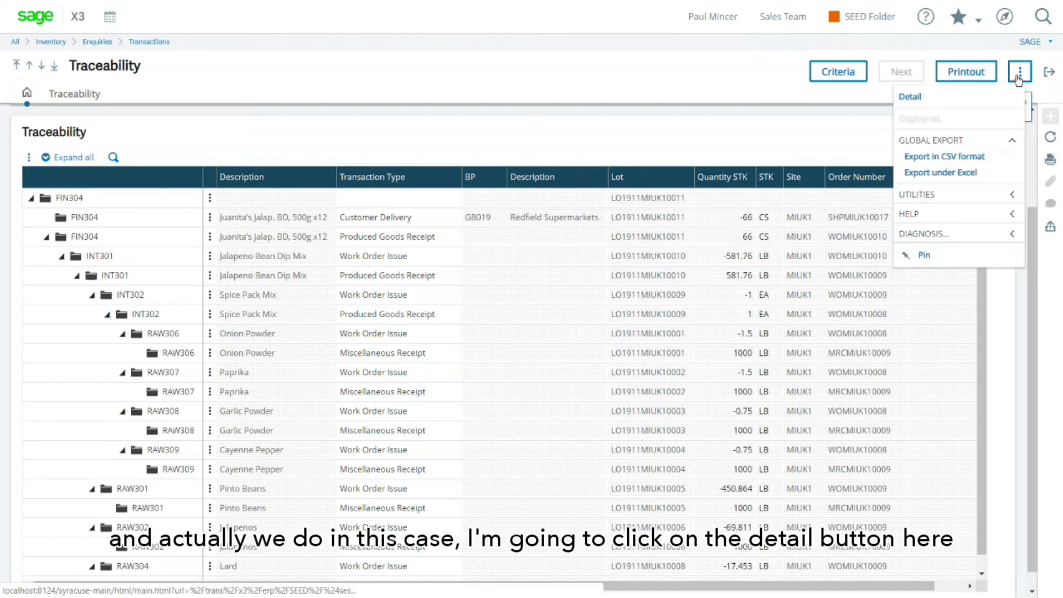
click(912, 98)
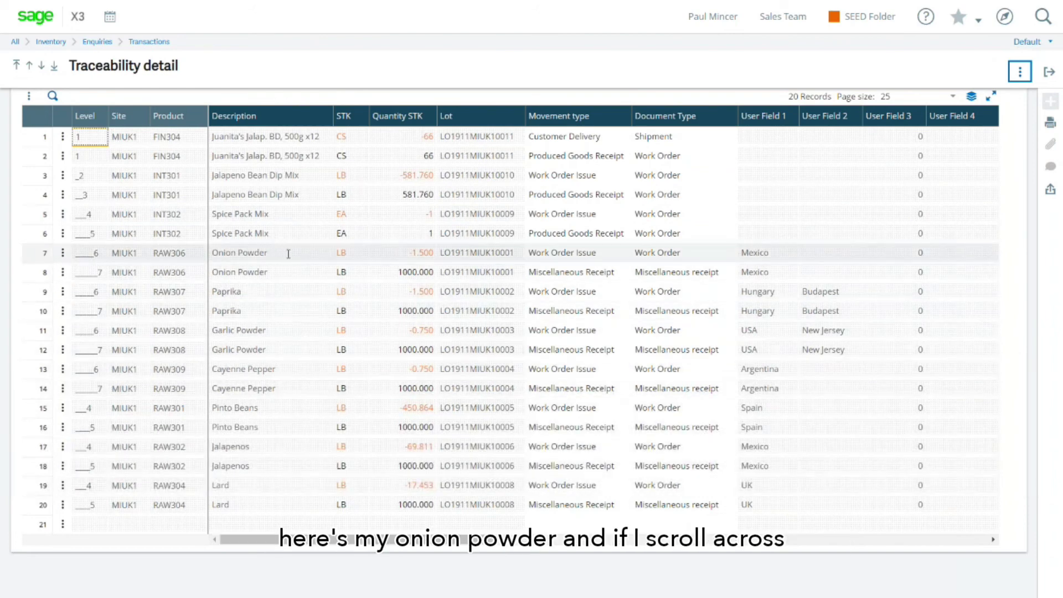
Read each lot's User Field 1 origin: onion powder from Mexico, paprika from Hungary.
click(395, 253)
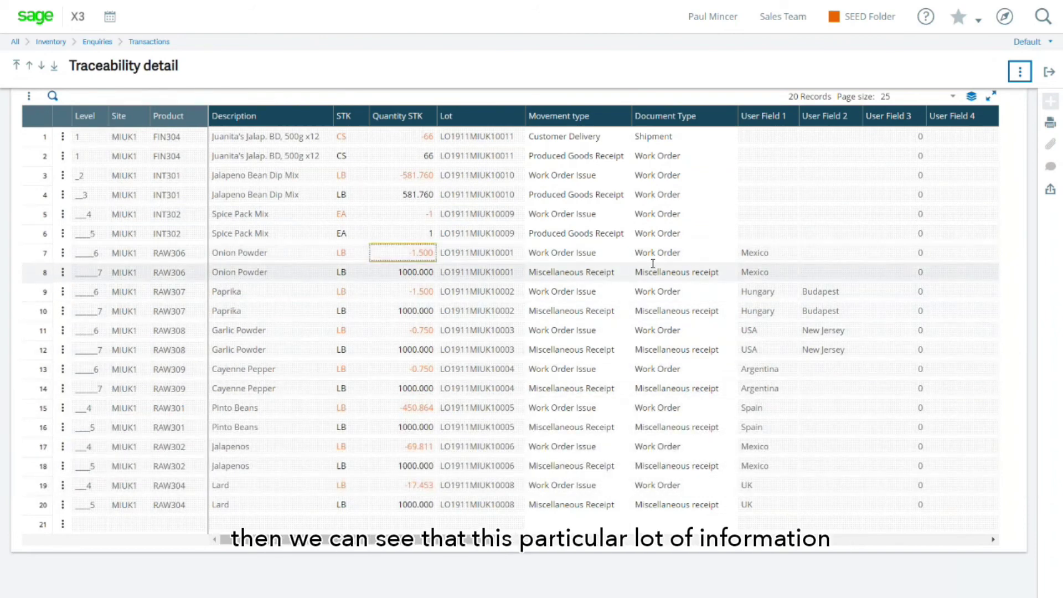
click(760, 257)
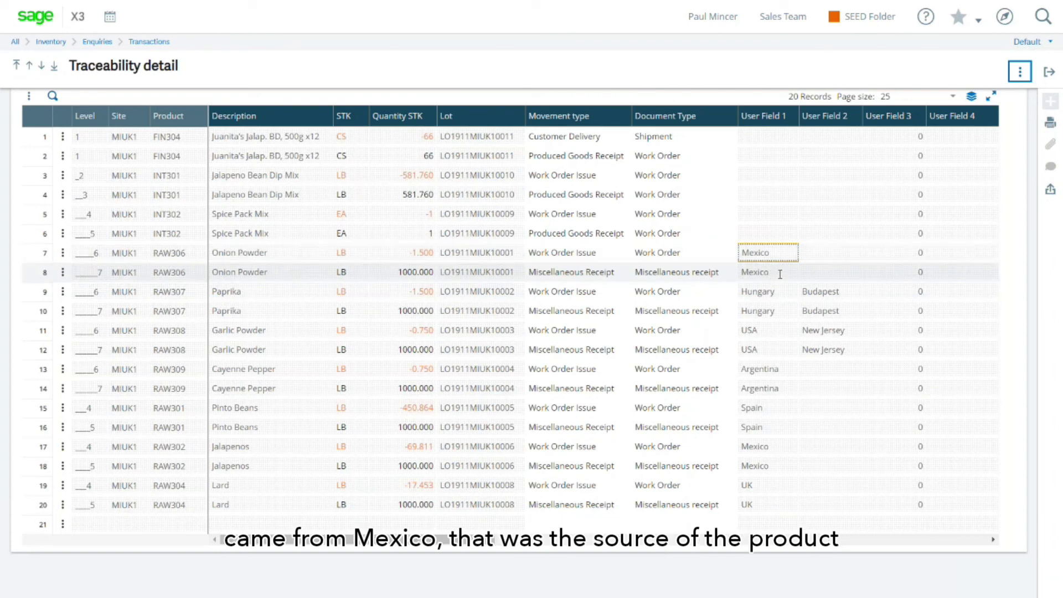
click(779, 274)
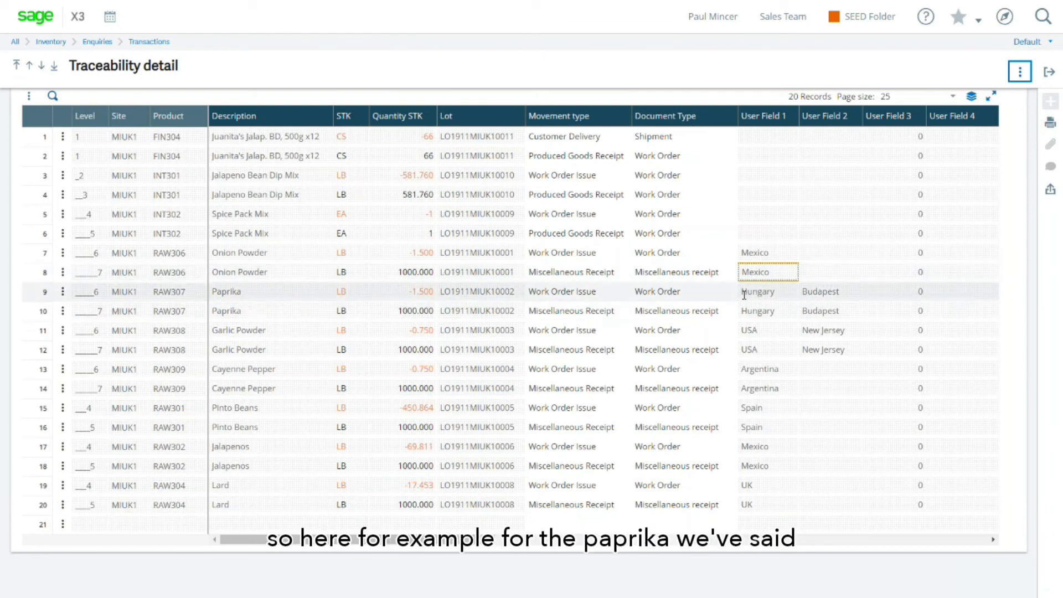
click(779, 293)
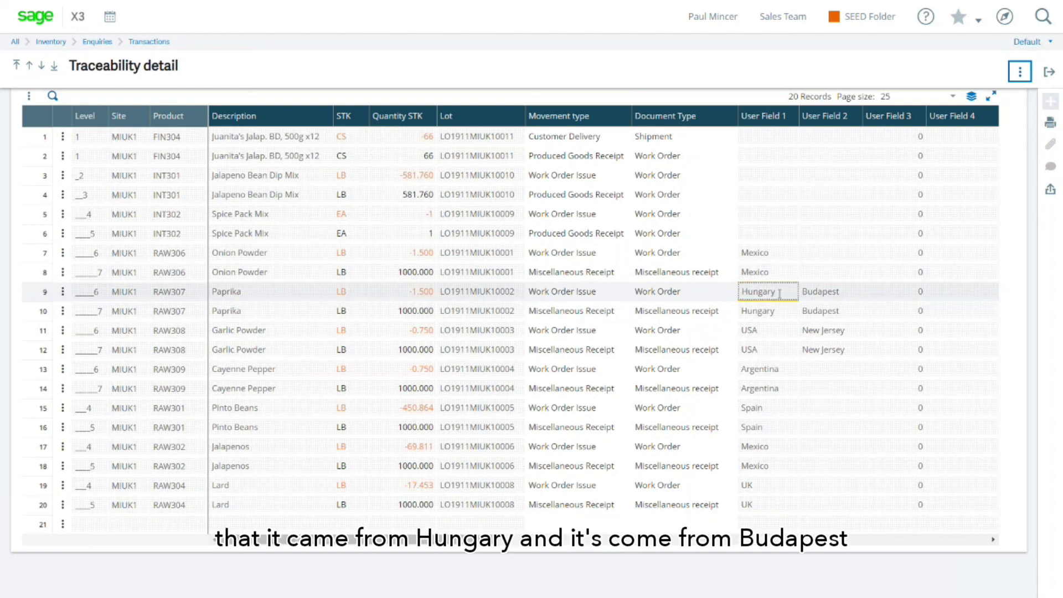